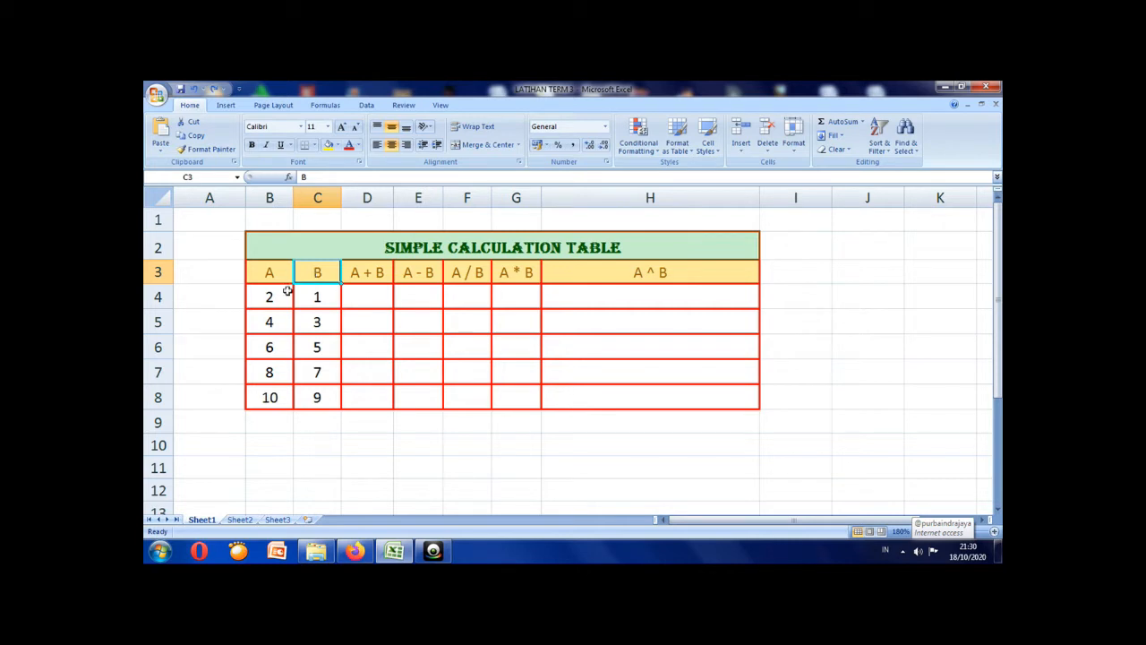
Review the input values in columns A and B of the calculation table, cells B4:B8 and C4:C8
{"action": "left_click", "coordinate": [274, 297]}
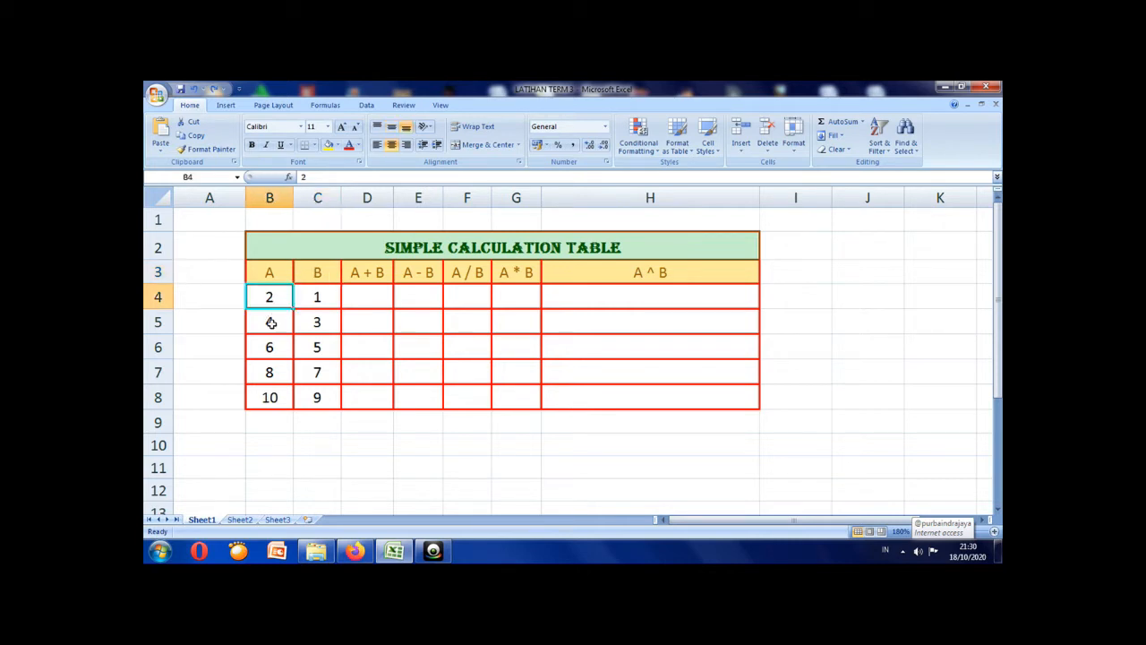
{"action": "left_click", "coordinate": [272, 323]}
{"action": "left_click", "coordinate": [270, 352]}
{"action": "left_click", "coordinate": [269, 371]}
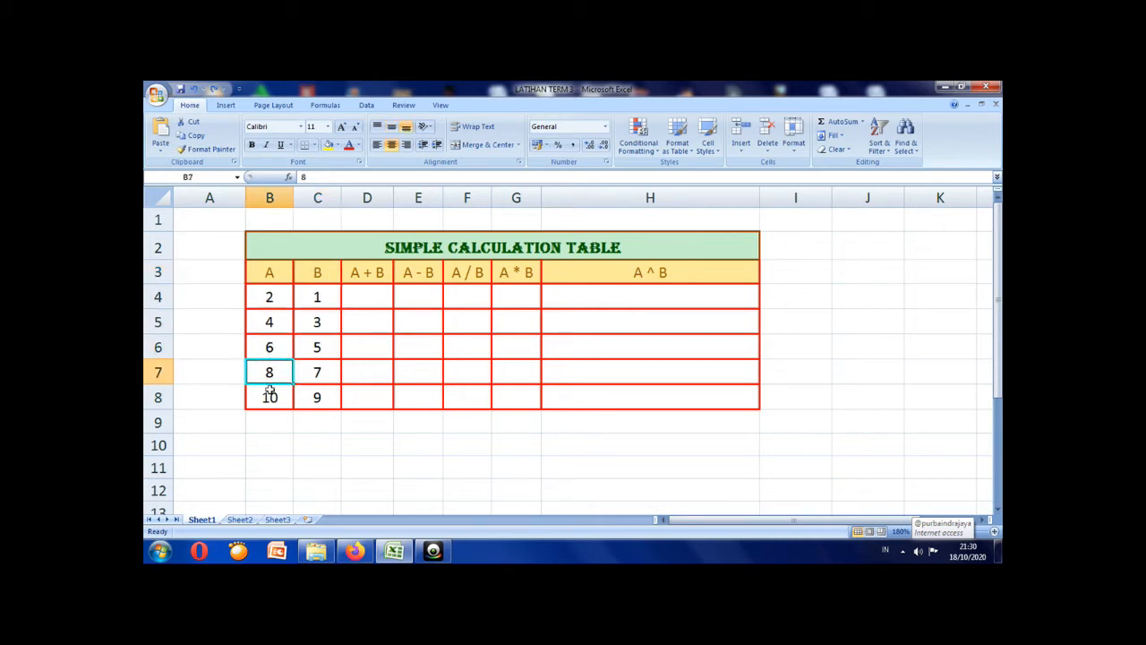
{"action": "left_click", "coordinate": [270, 392]}
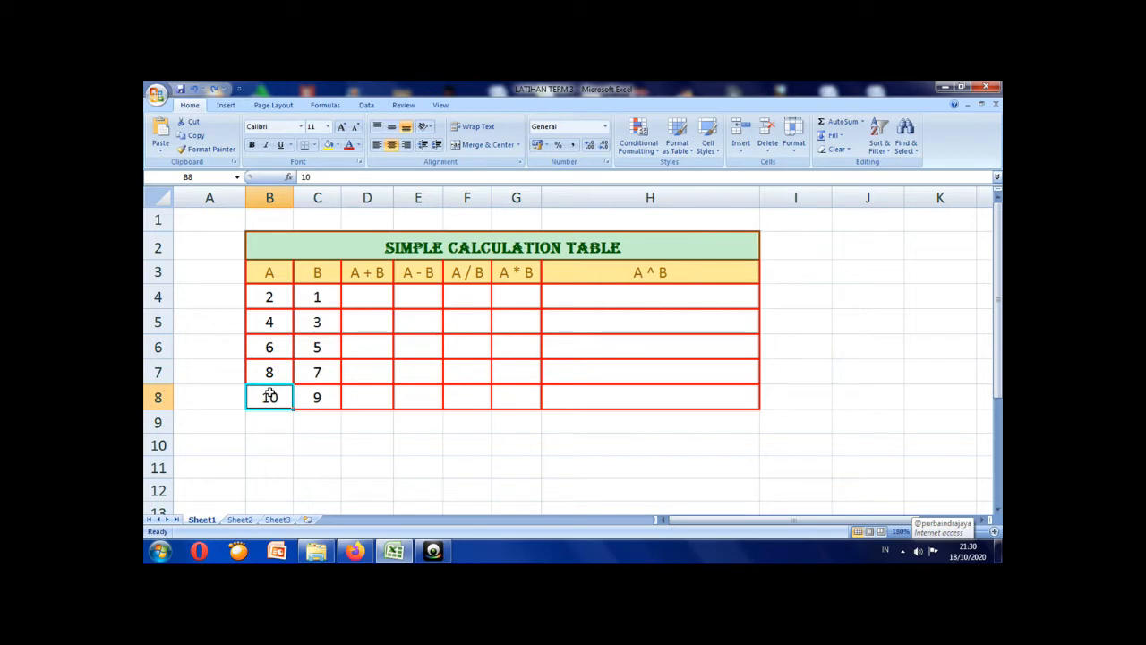
{"action": "left_click", "coordinate": [317, 291]}
{"action": "left_click", "coordinate": [318, 320]}
{"action": "left_click", "coordinate": [318, 346]}
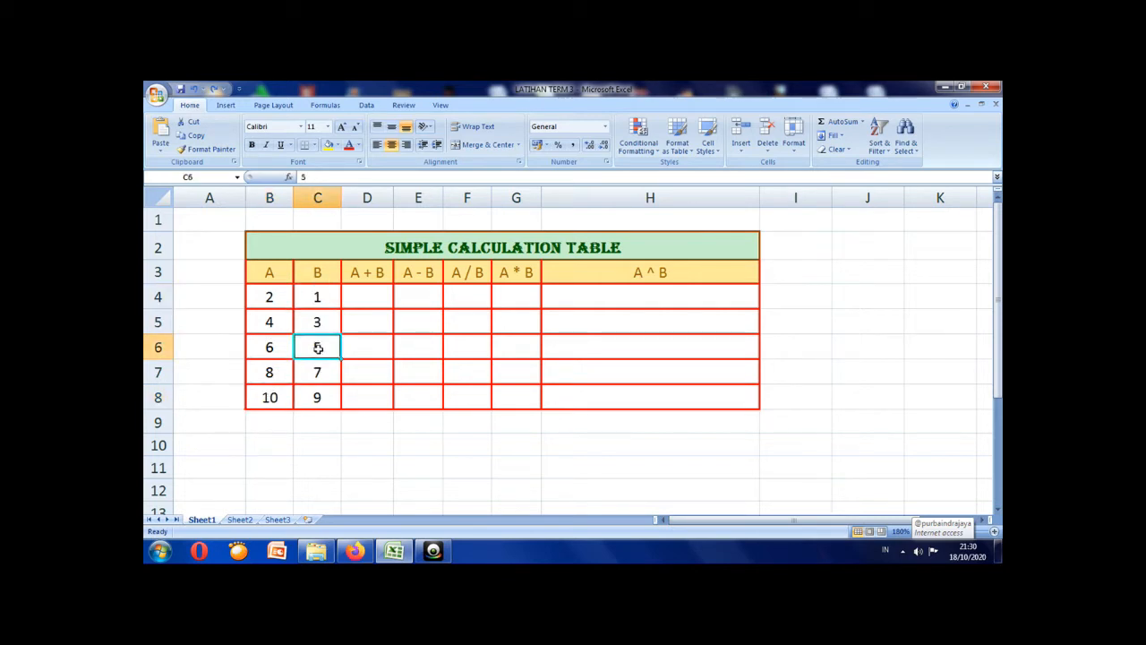
{"action": "left_click", "coordinate": [318, 371]}
{"action": "left_click", "coordinate": [317, 397]}
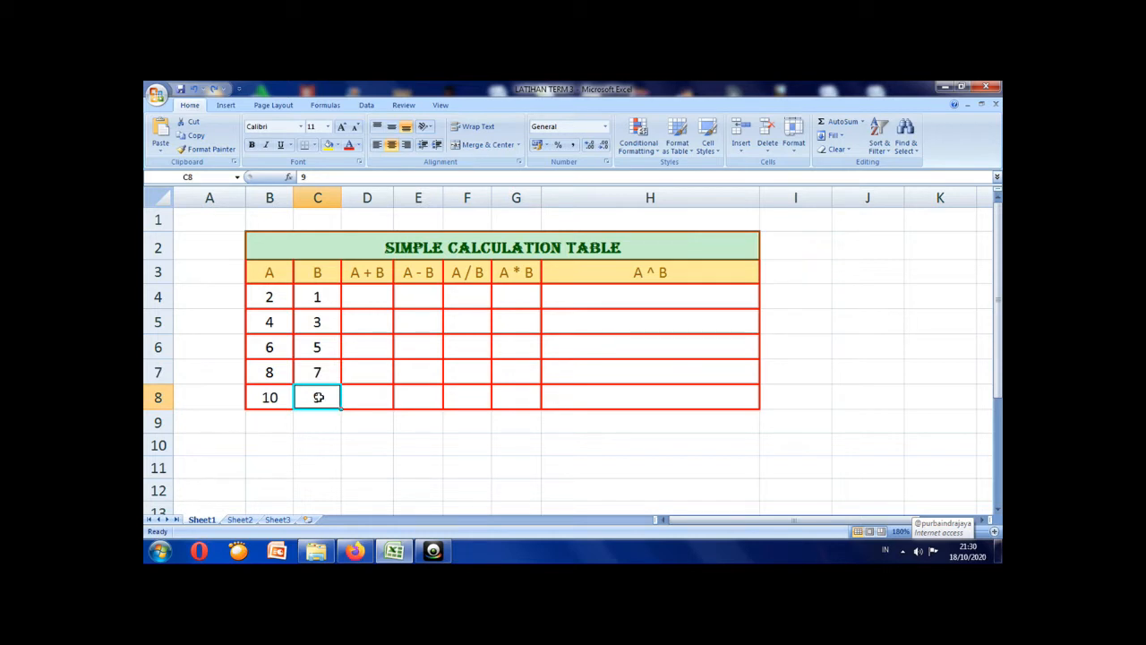
Enter the formula =B4+C4 in cell D4 and fill it down the A + B column to D8
{"action": "left_click", "coordinate": [366, 295]}
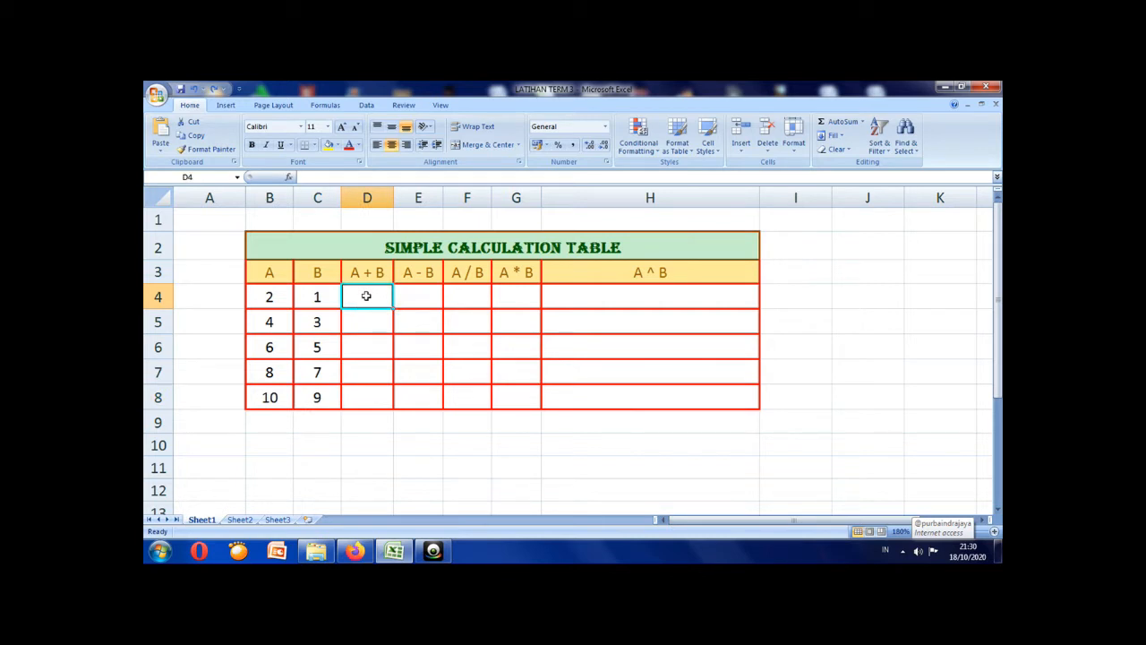
{"action": "type", "text": "="}
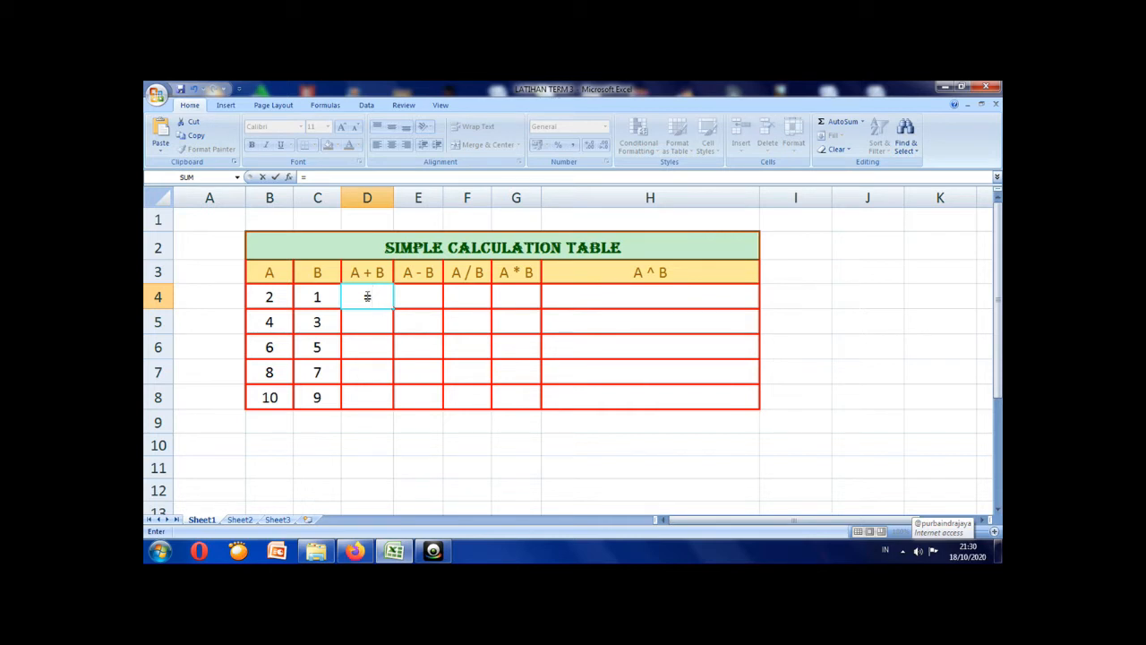
{"action": "left_click", "coordinate": [268, 298]}
{"action": "type", "text": "+"}
{"action": "left_click", "coordinate": [318, 298]}
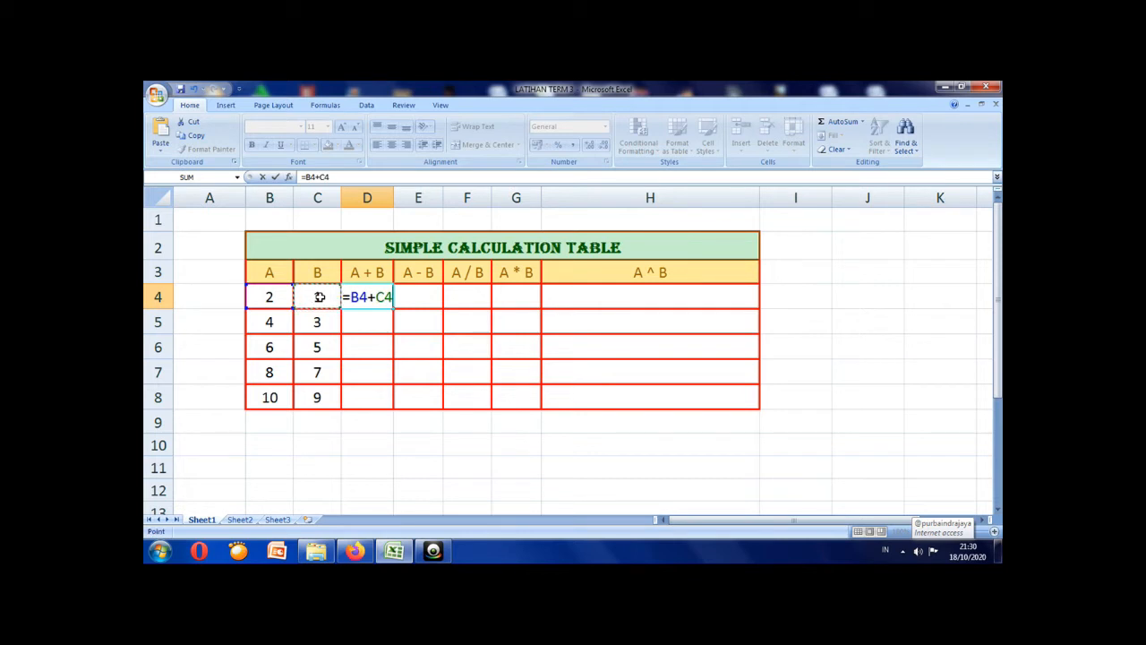
{"action": "key", "text": "Return"}
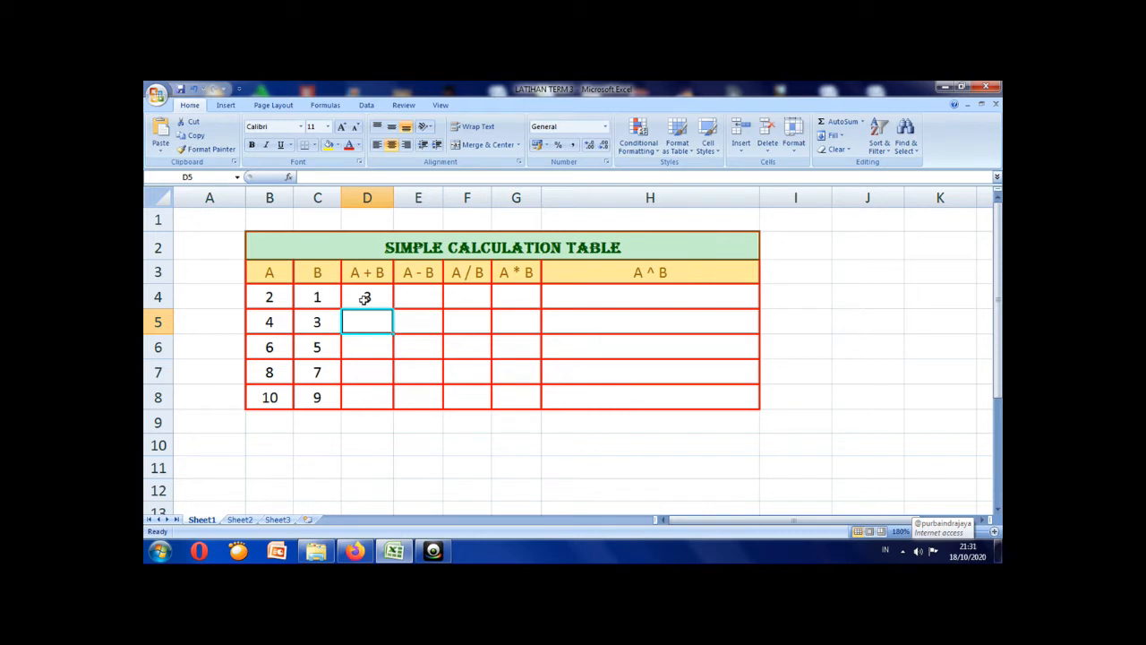
{"action": "left_click", "coordinate": [364, 299]}
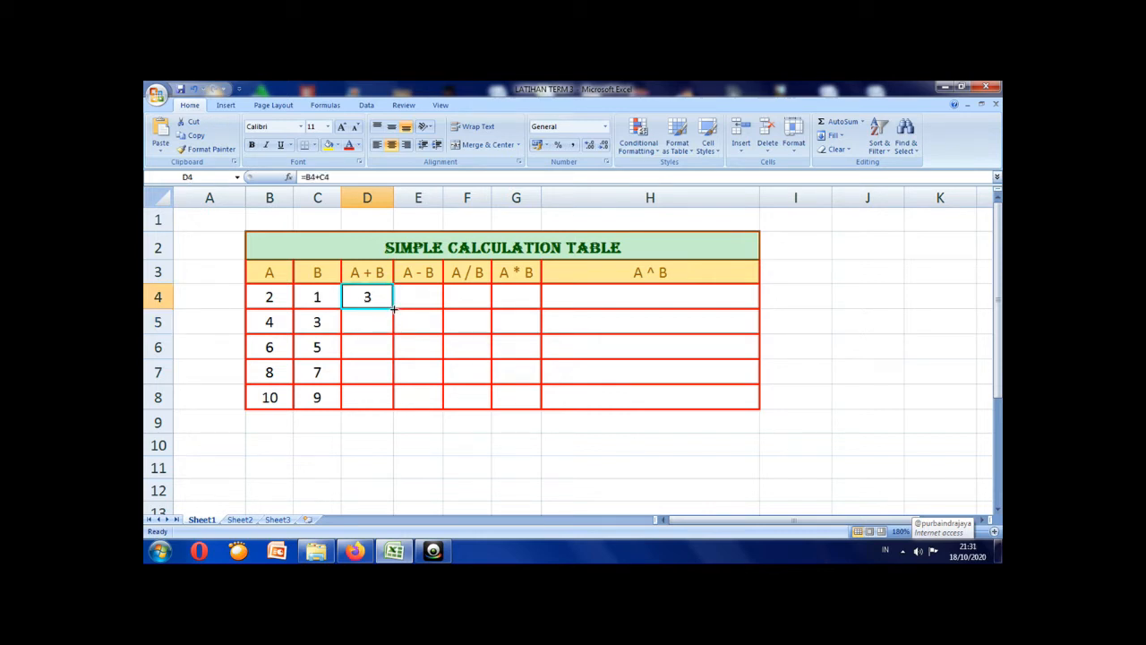
{"action": "double_click", "coordinate": [393, 308]}
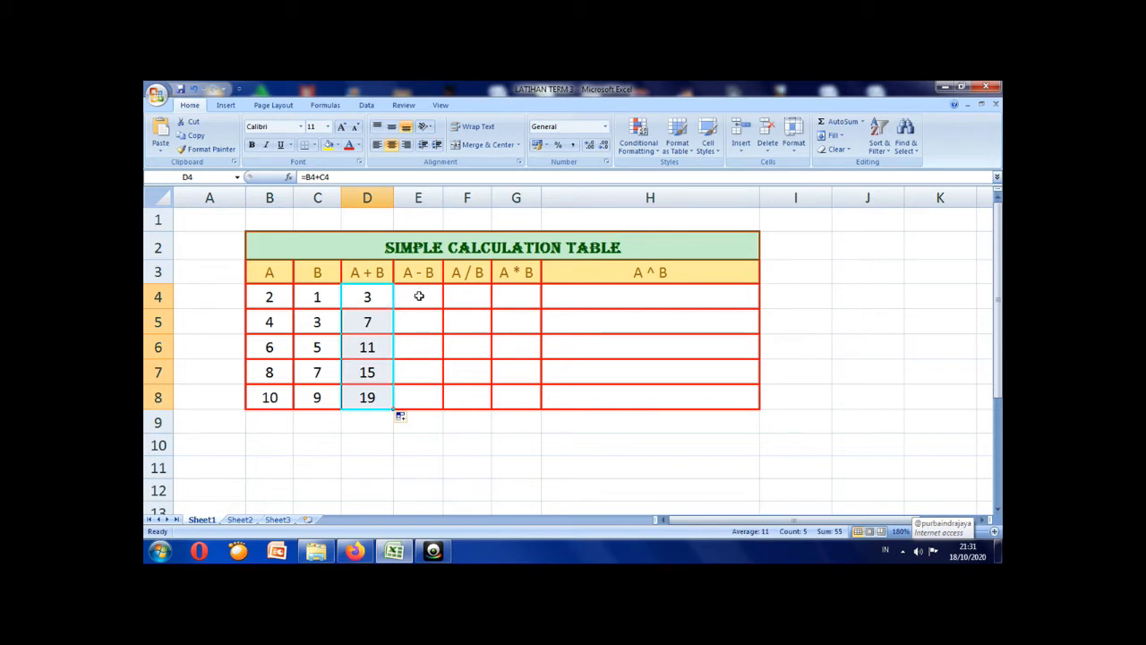
Enter the formula =B4-C4 in cell E4 and fill it down the A - B column to E8
{"action": "left_click", "coordinate": [418, 296]}
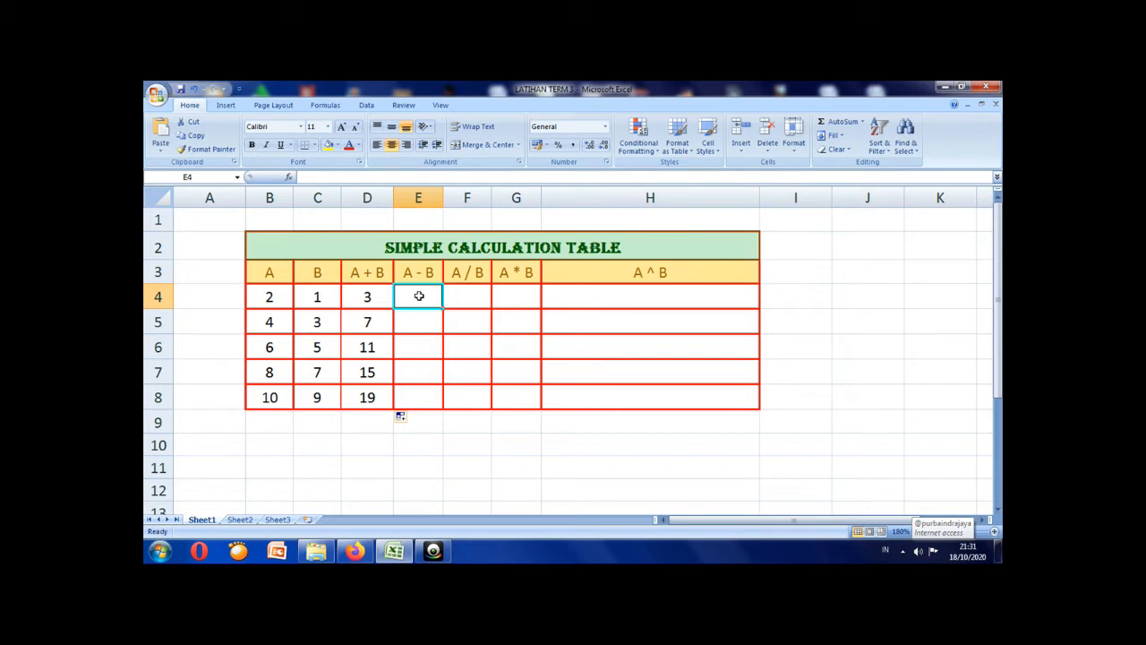
{"action": "type", "text": "="}
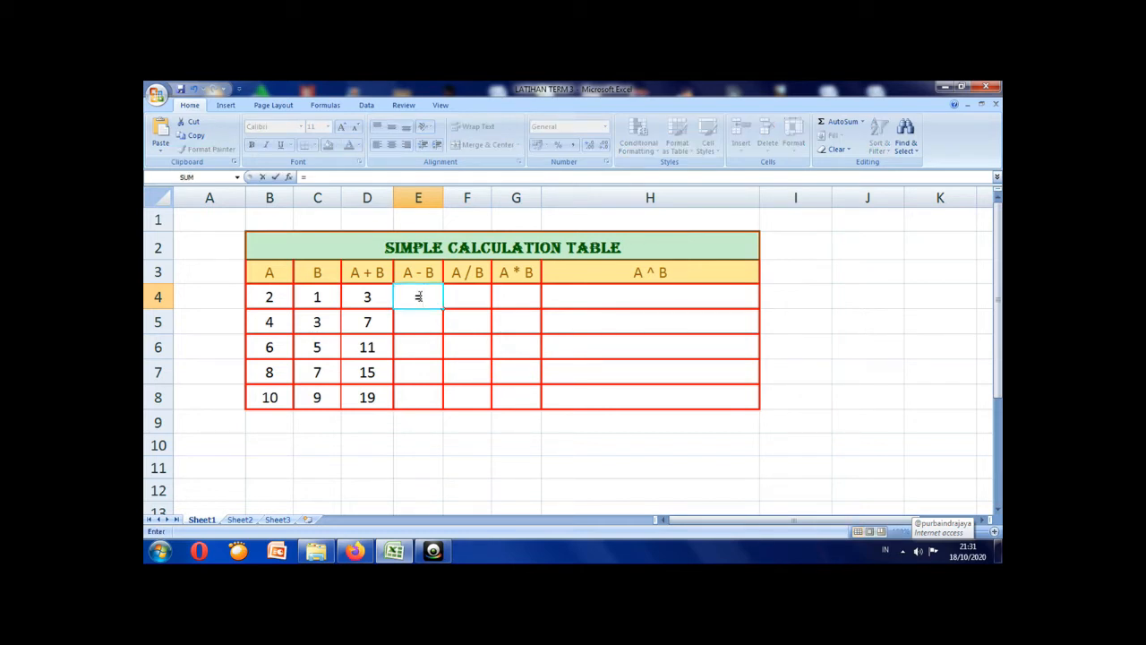
{"action": "left_click", "coordinate": [269, 298]}
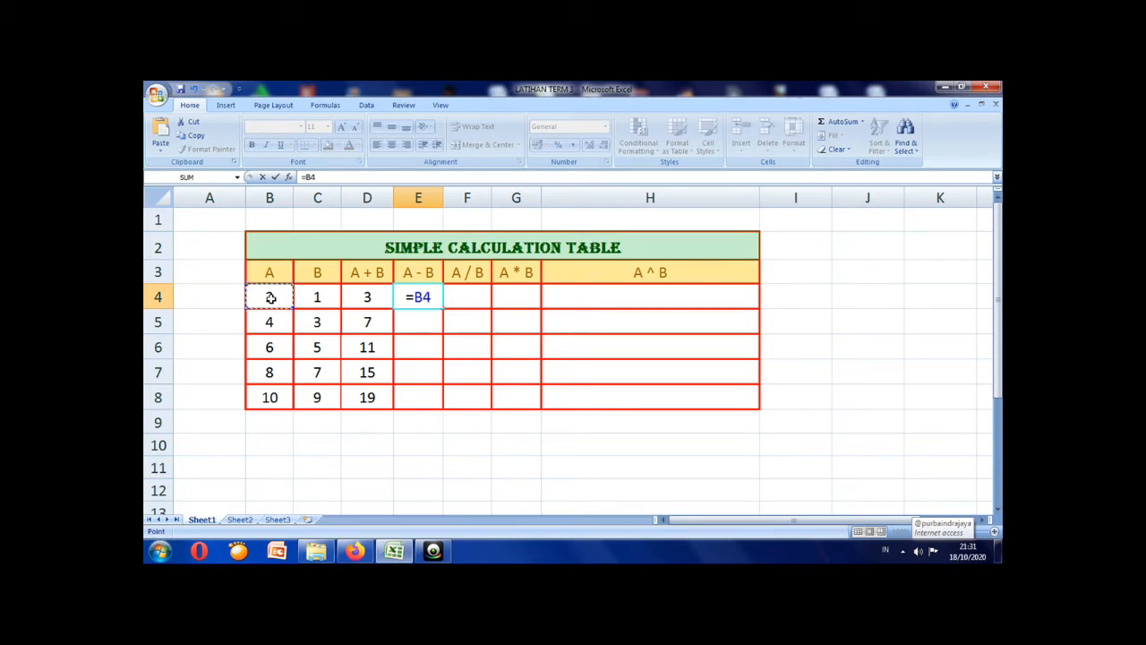
{"action": "type", "text": "_"}
{"action": "key", "text": "BackSpace"}
{"action": "type", "text": "-"}
{"action": "left_click", "coordinate": [311, 294]}
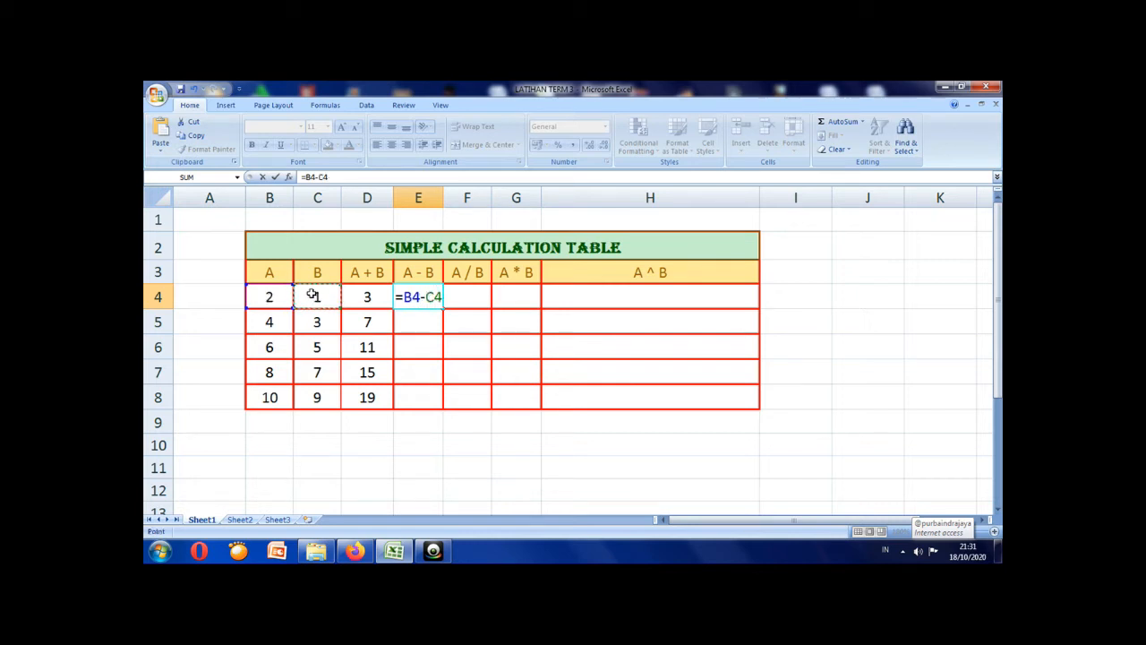
{"action": "key", "text": "Return"}
{"action": "left_click", "coordinate": [410, 291]}
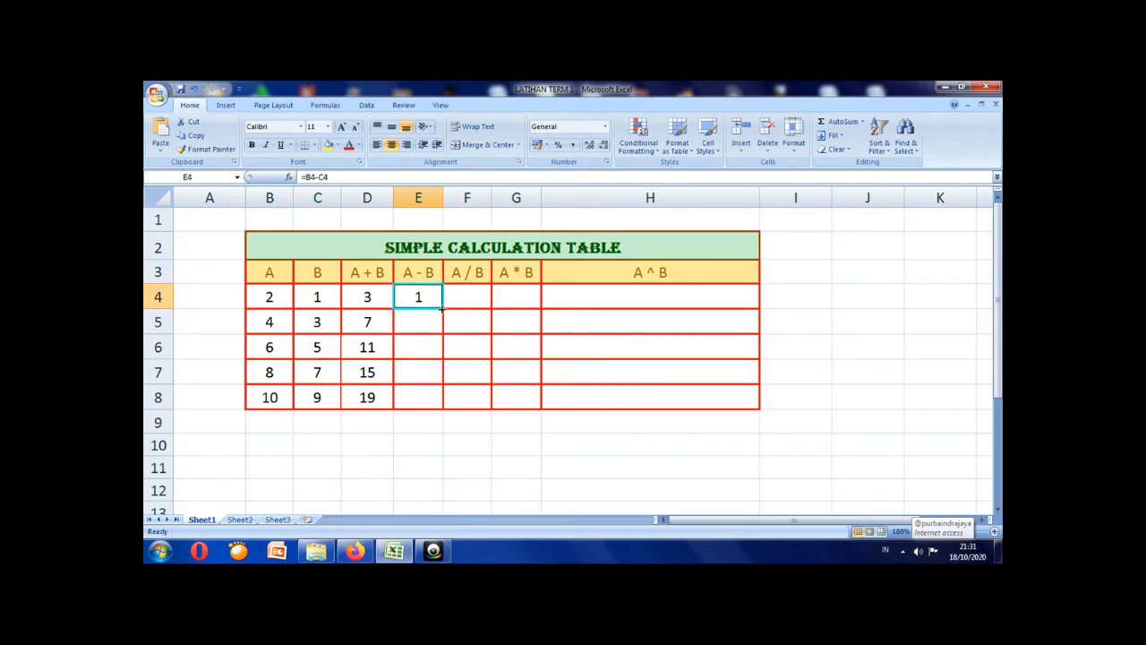
{"action": "double_click", "coordinate": [442, 308]}
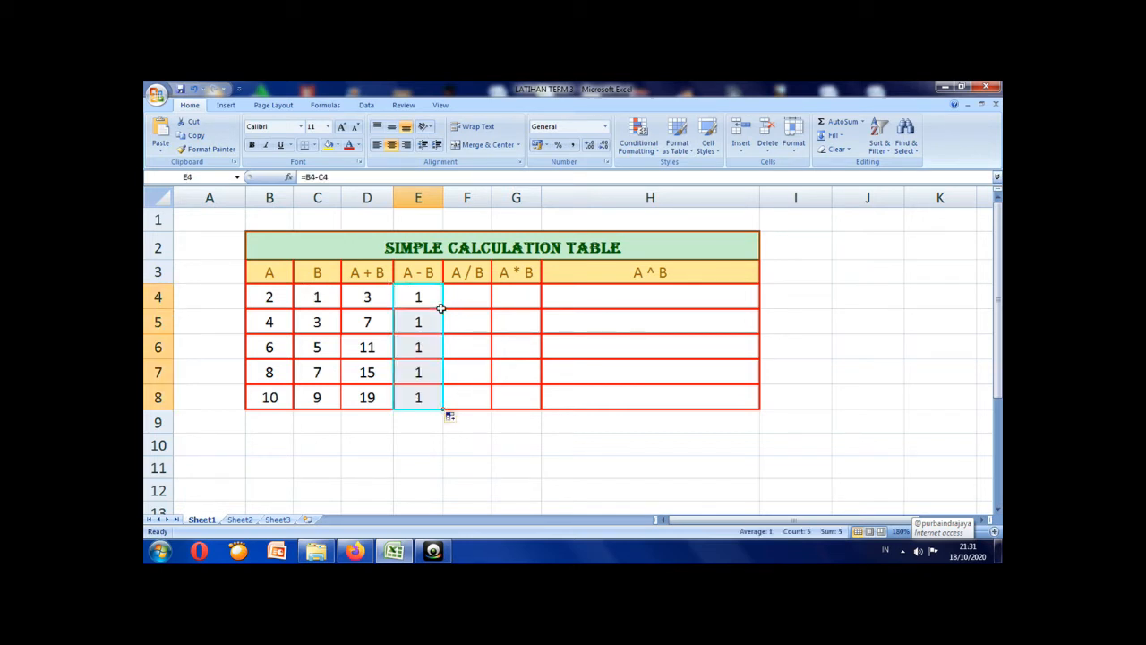
{"action": "left_click", "coordinate": [422, 299]}
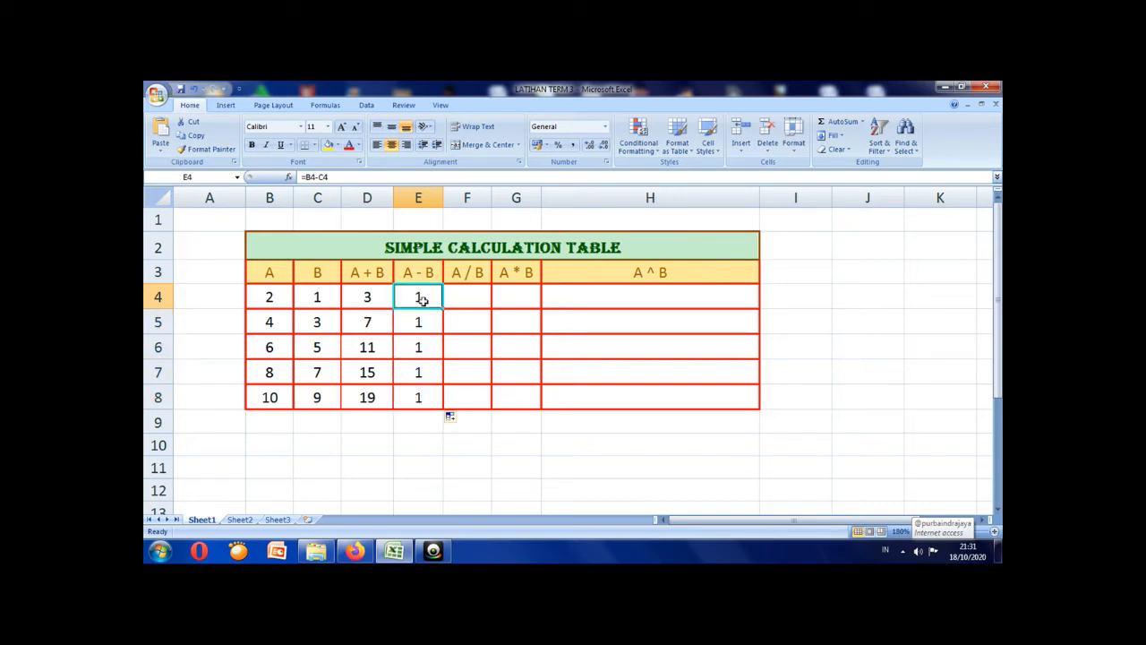
Enter the formula =B4/C4 in cell F4 and fill it down the A / B column to F8
{"action": "left_click", "coordinate": [476, 298]}
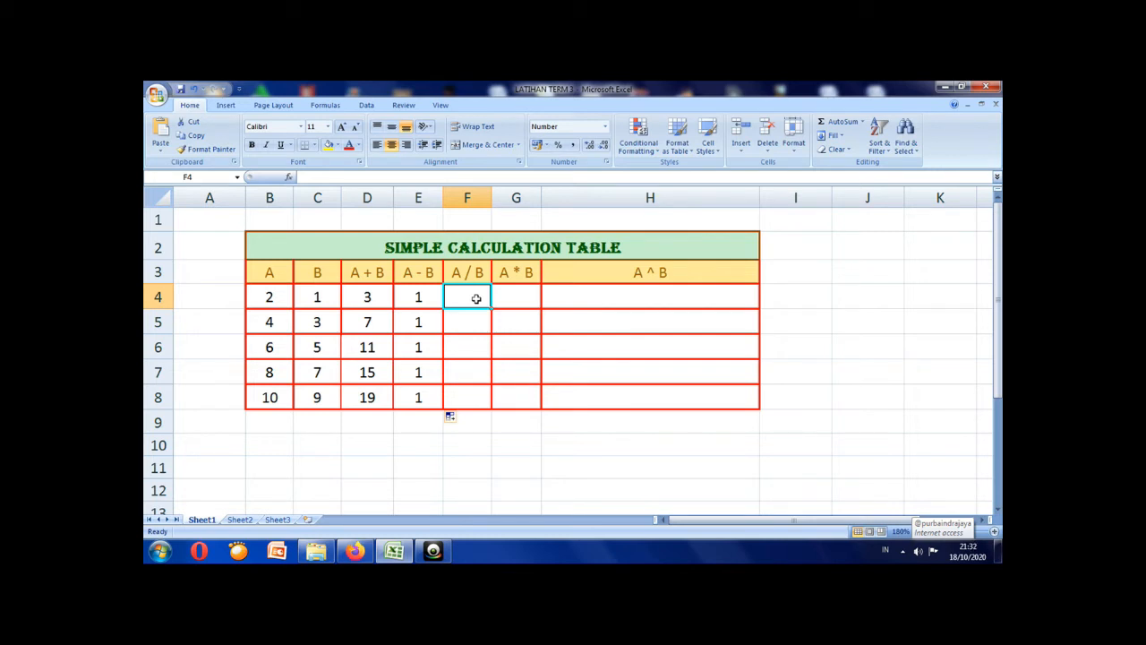
{"action": "type", "text": "="}
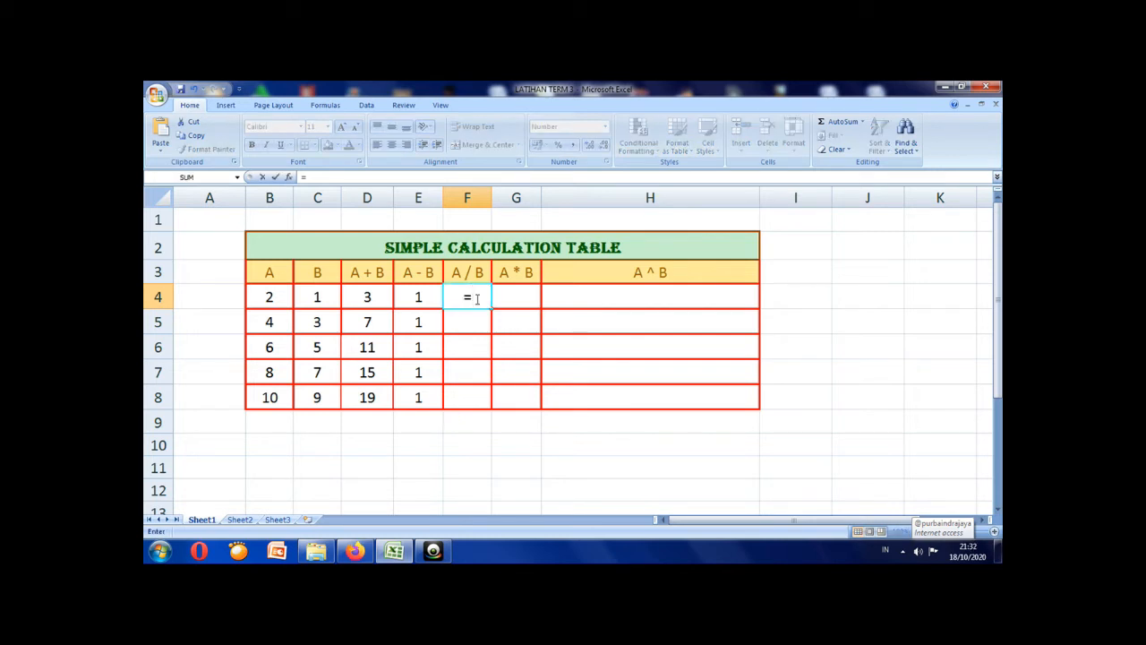
{"action": "left_click", "coordinate": [271, 298]}
{"action": "type", "text": "/"}
{"action": "left_click", "coordinate": [315, 297]}
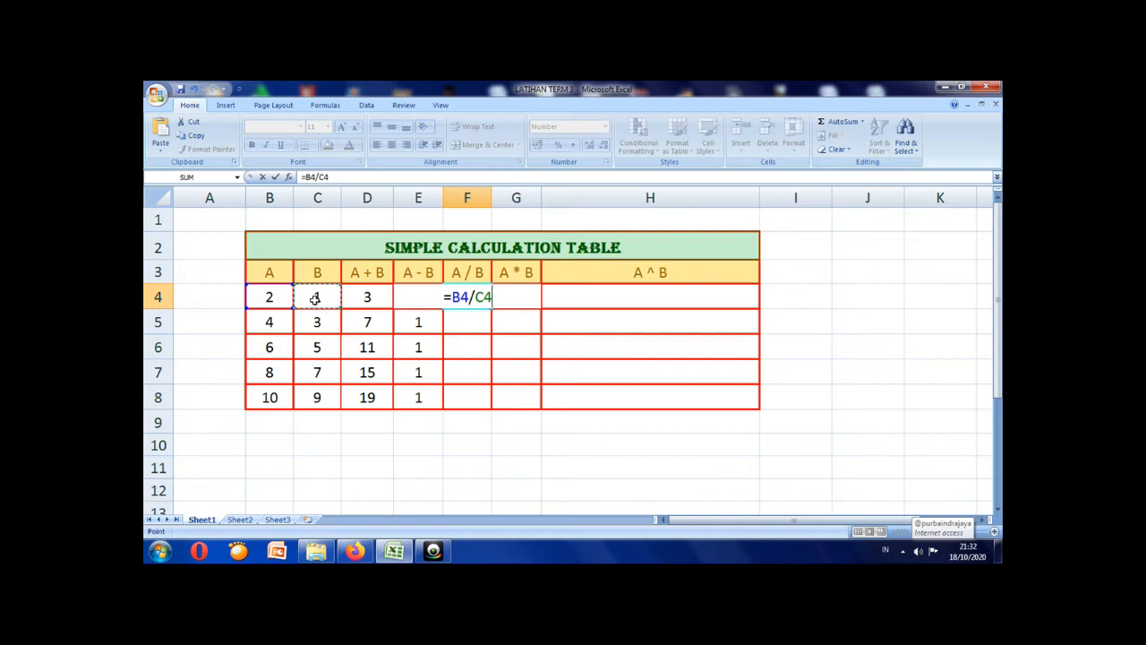
{"action": "key", "text": "Return"}
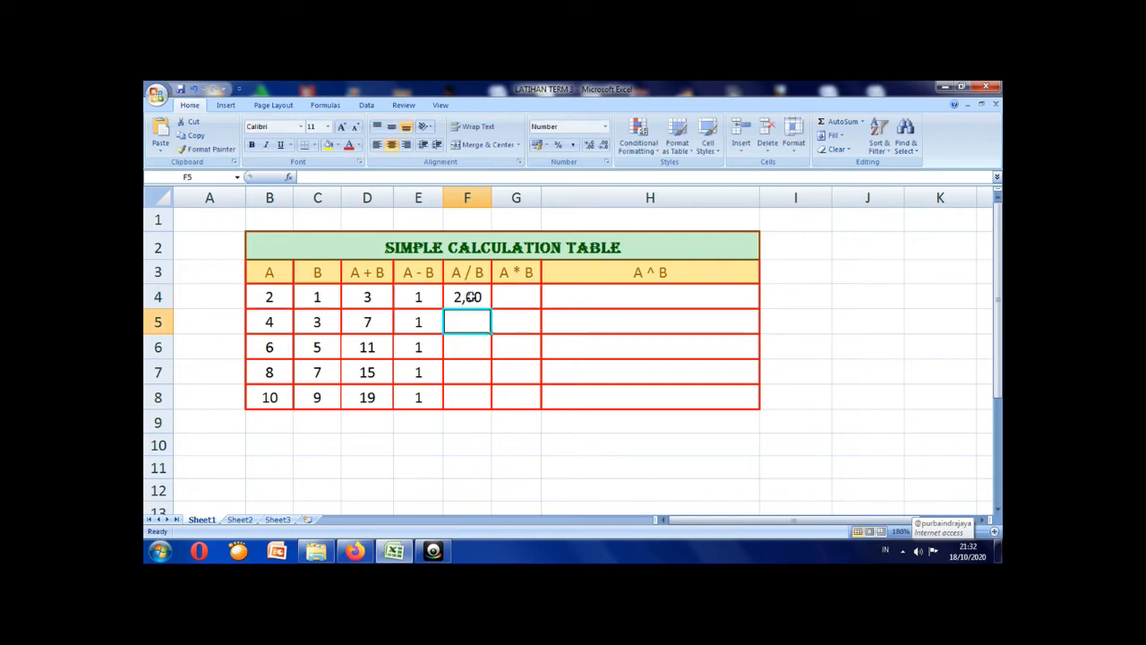
{"action": "left_click", "coordinate": [471, 297]}
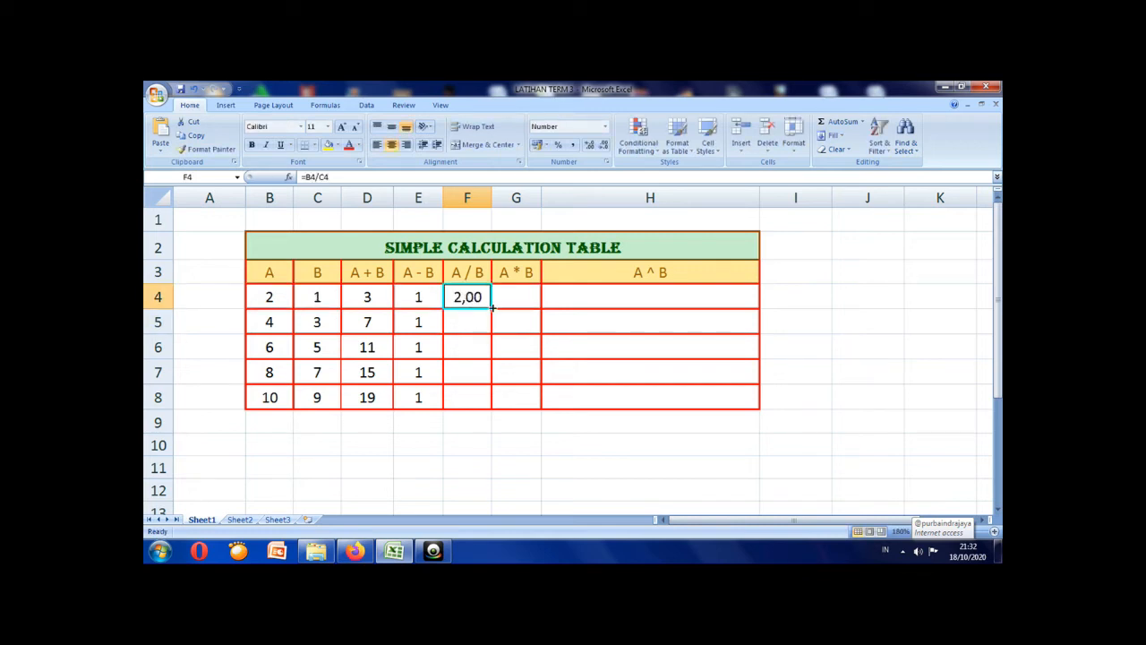
{"action": "double_click", "coordinate": [490, 309]}
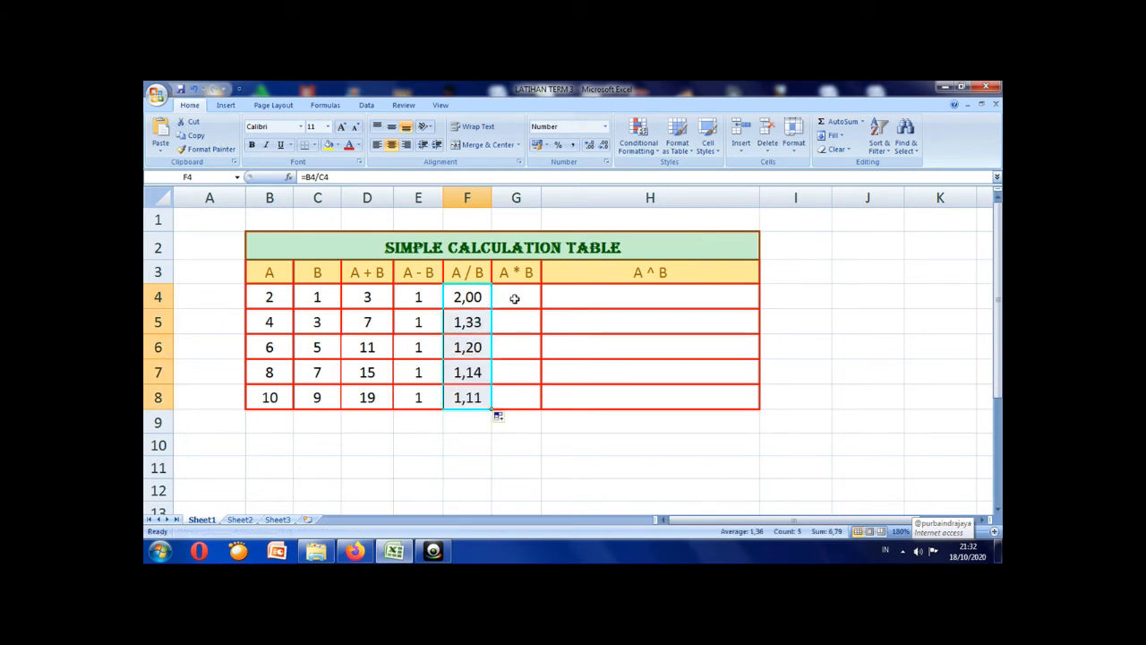
Enter the formula =B4*C4 in cell G4 and fill it down the A * B column to G8
{"action": "left_click", "coordinate": [515, 298]}
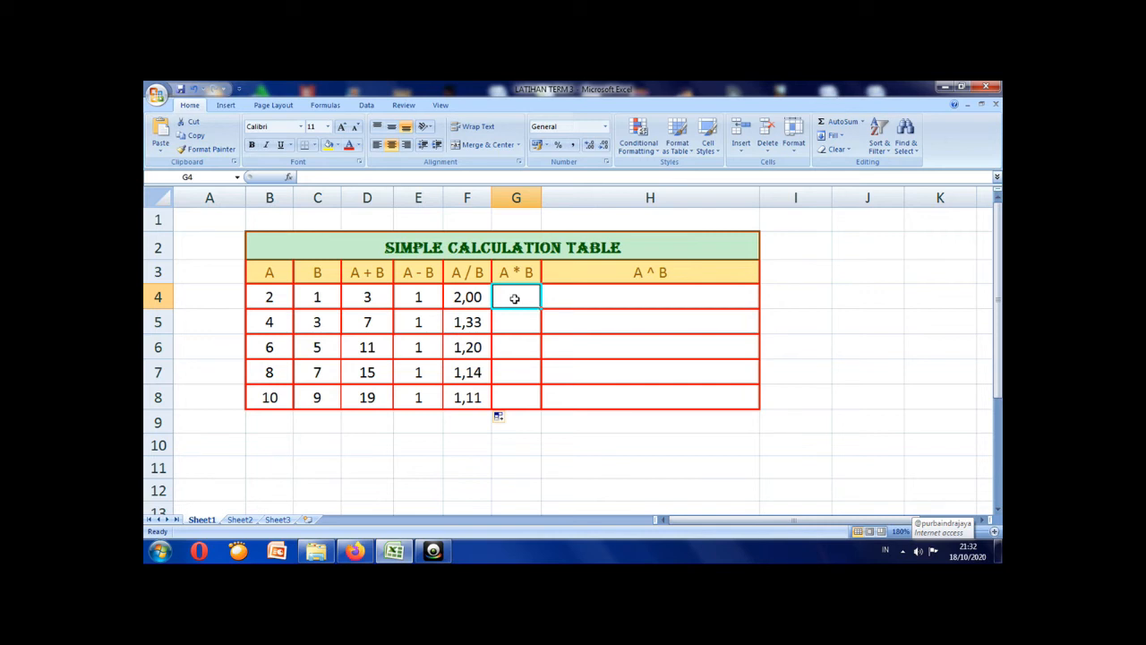
{"action": "type", "text": "="}
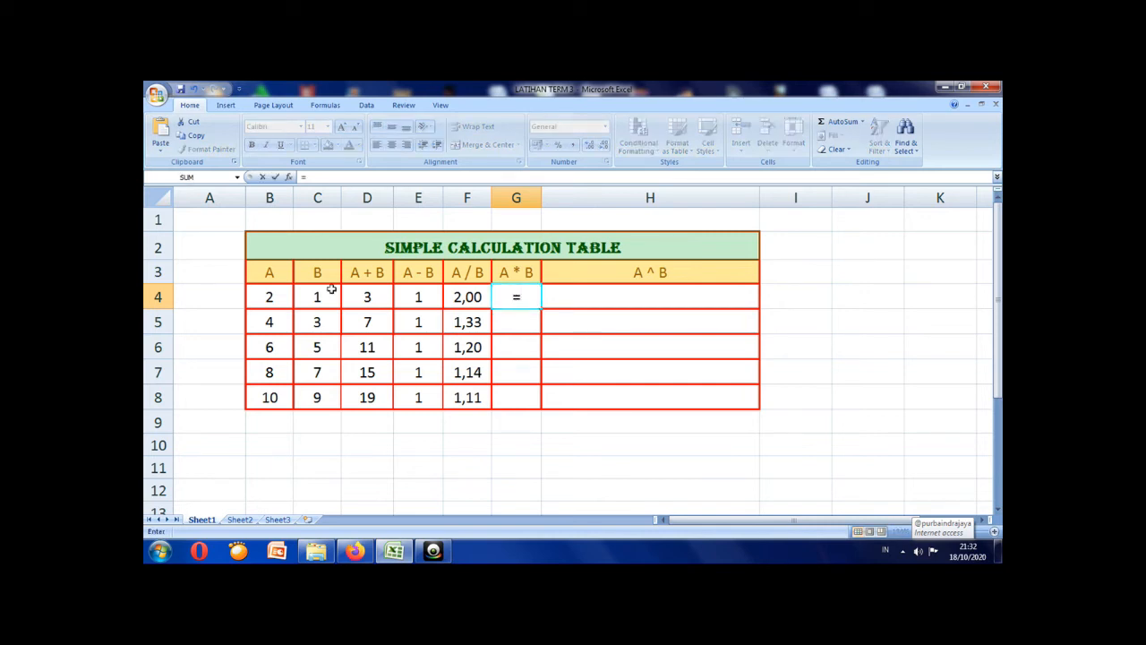
{"action": "left_click", "coordinate": [274, 297]}
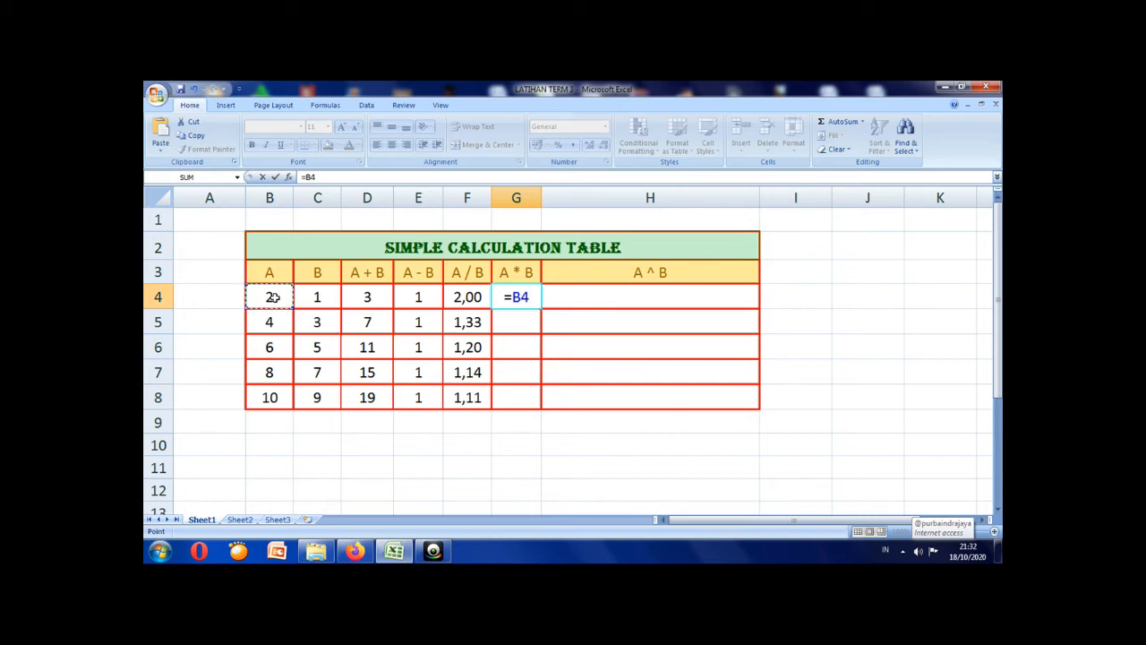
{"action": "type", "text": "*"}
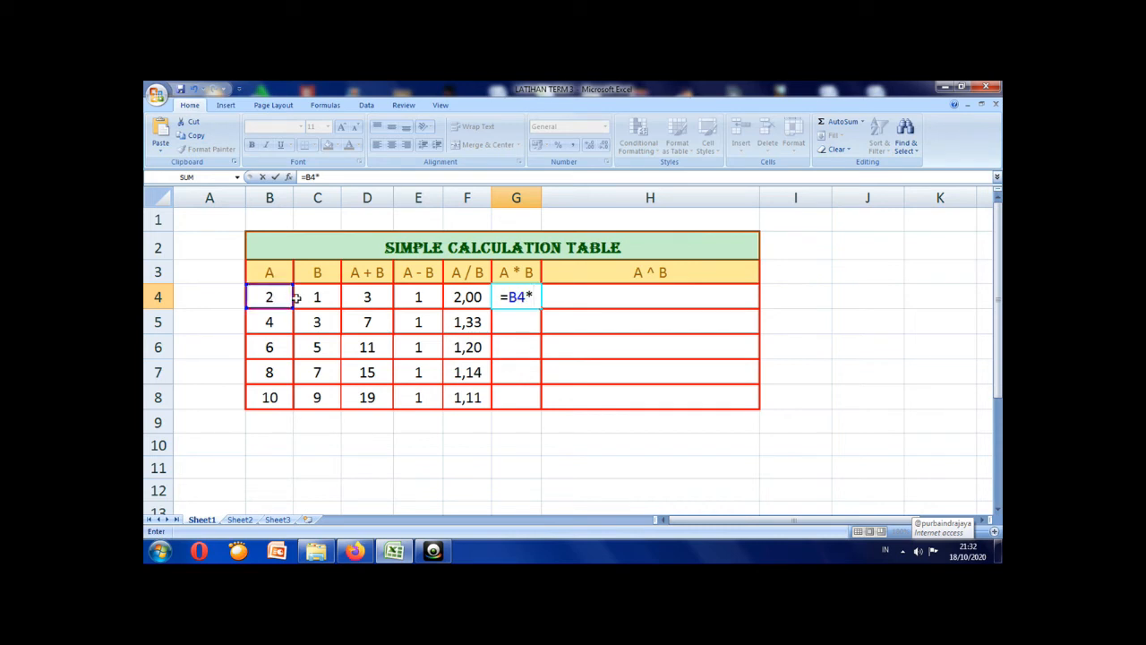
{"action": "left_click", "coordinate": [316, 297]}
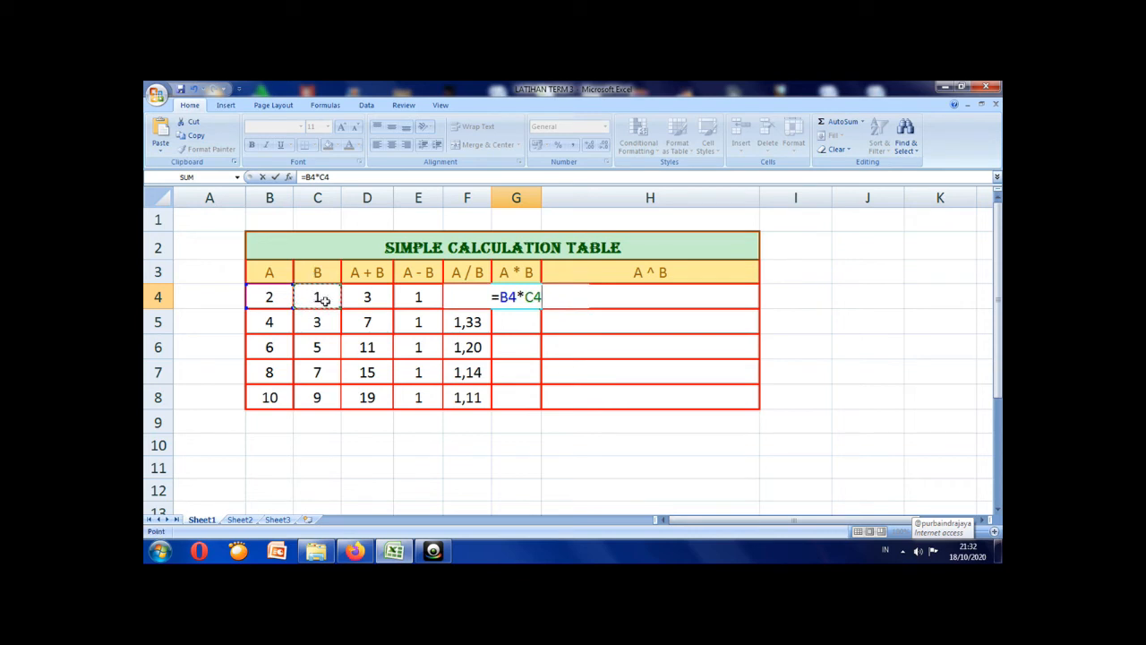
{"action": "key", "text": "Return"}
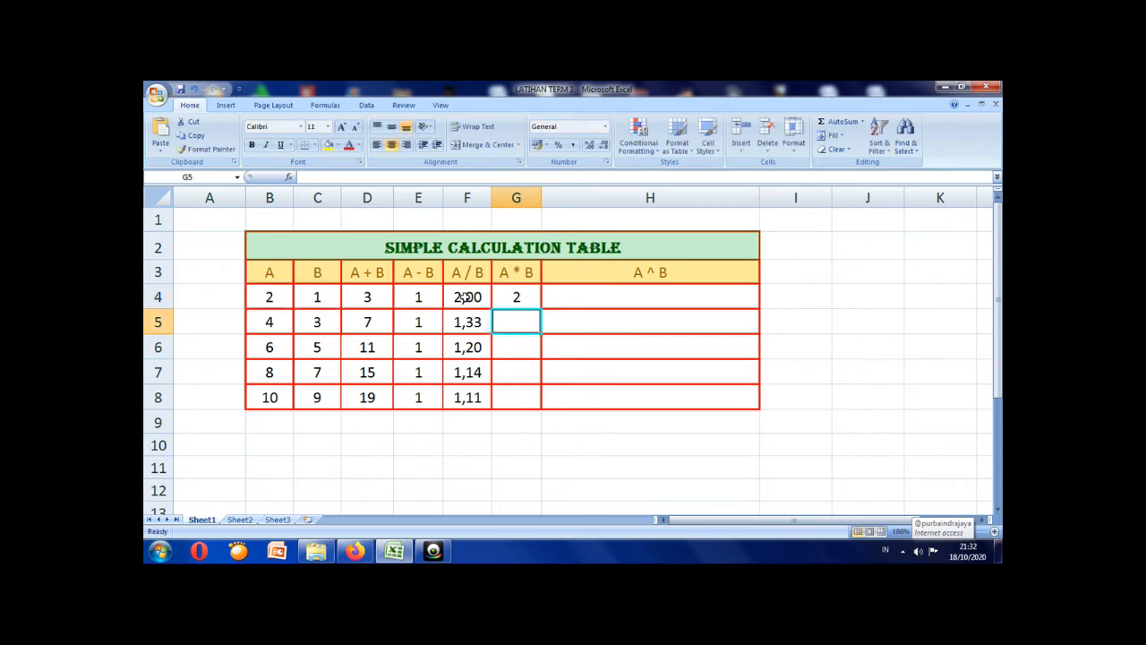
{"action": "left_click", "coordinate": [517, 297]}
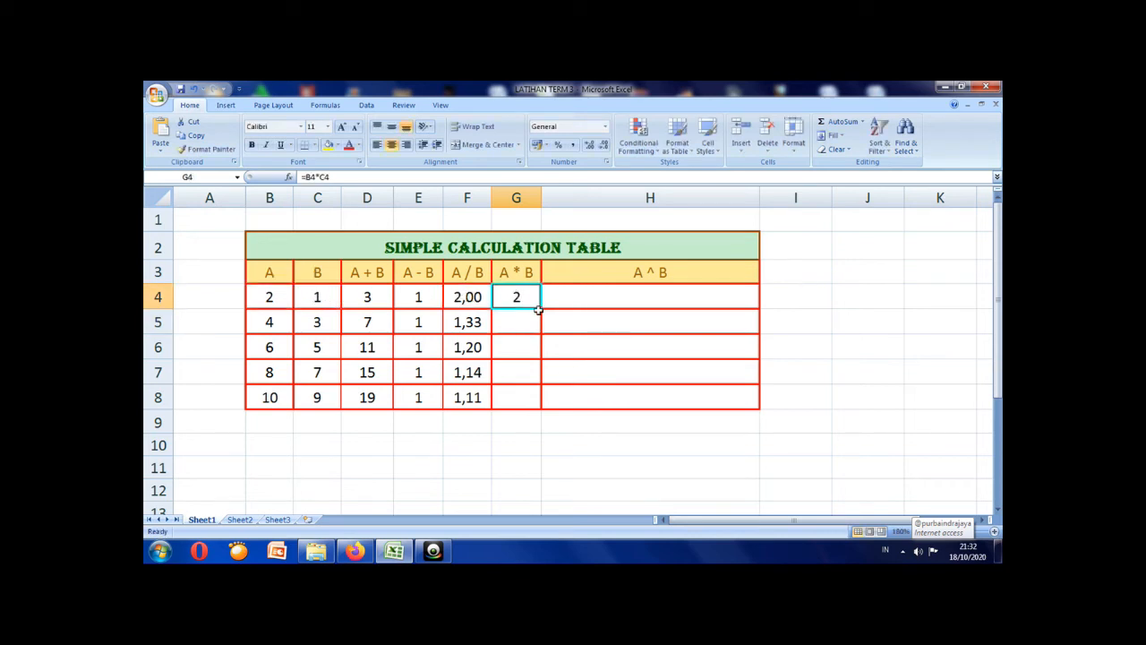
{"action": "double_click", "coordinate": [540, 309]}
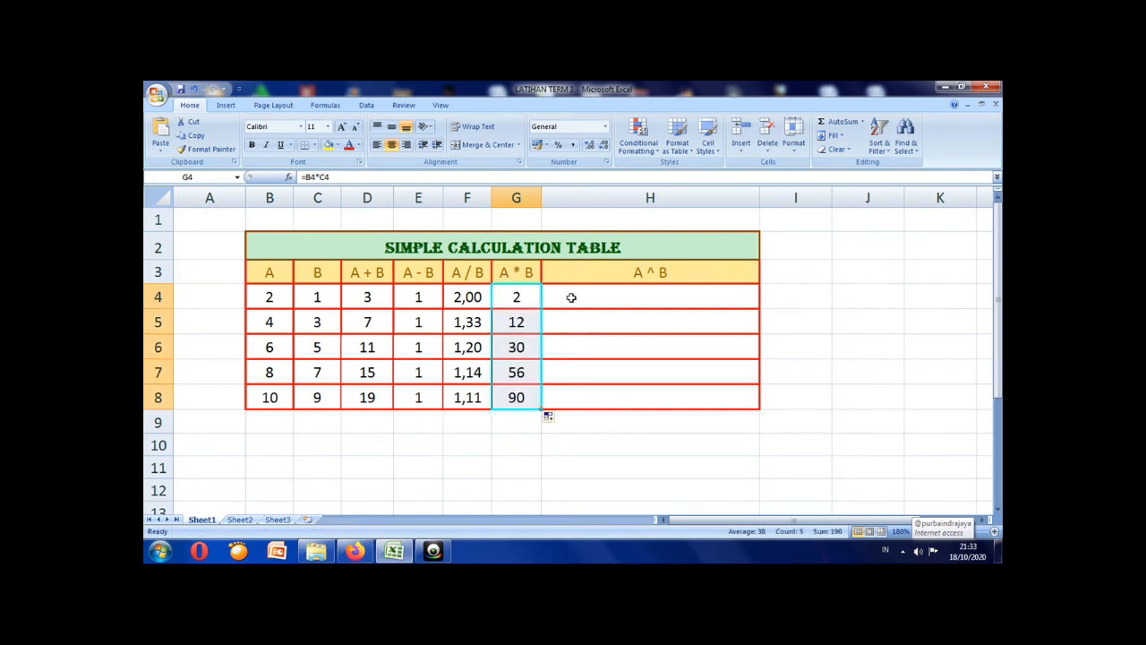
Enter the formula =B4^C4 in cell H4 and fill it down the A ^ B column to H8
{"action": "left_click", "coordinate": [572, 298]}
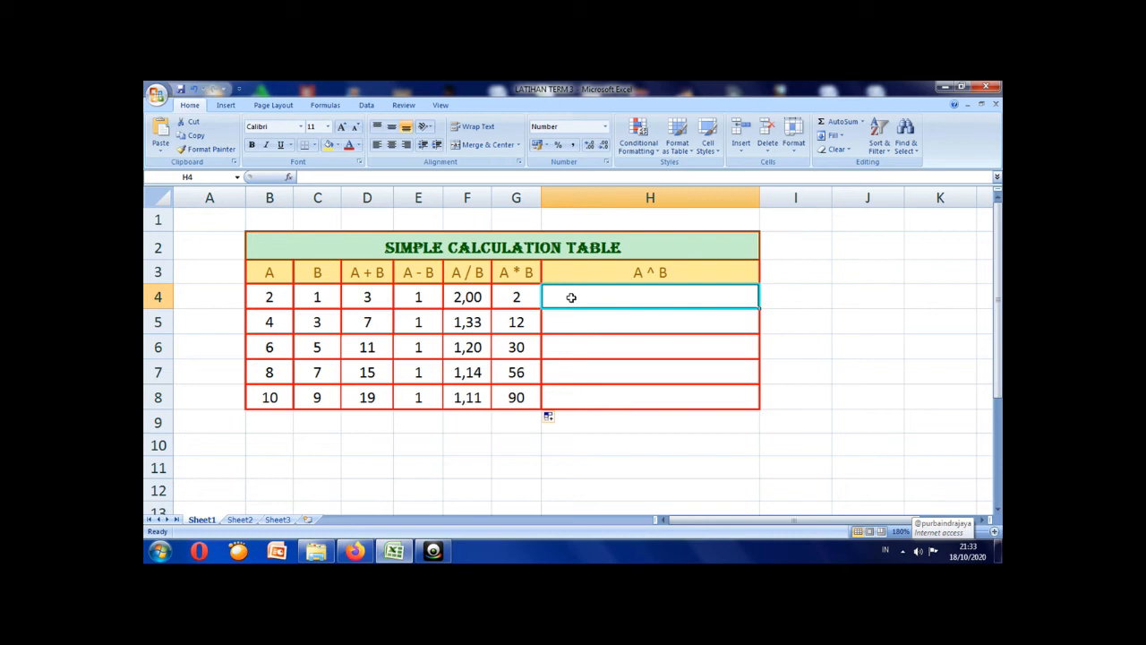
{"action": "type", "text": "="}
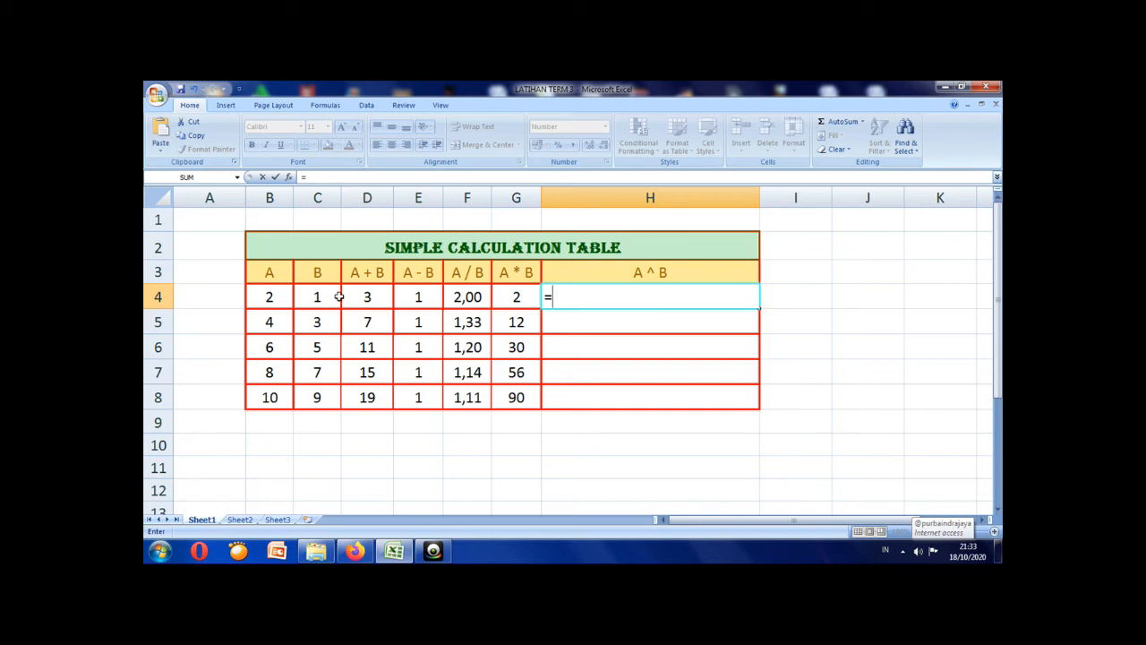
{"action": "left_click", "coordinate": [273, 297]}
{"action": "type", "text": "^"}
{"action": "left_click", "coordinate": [327, 296]}
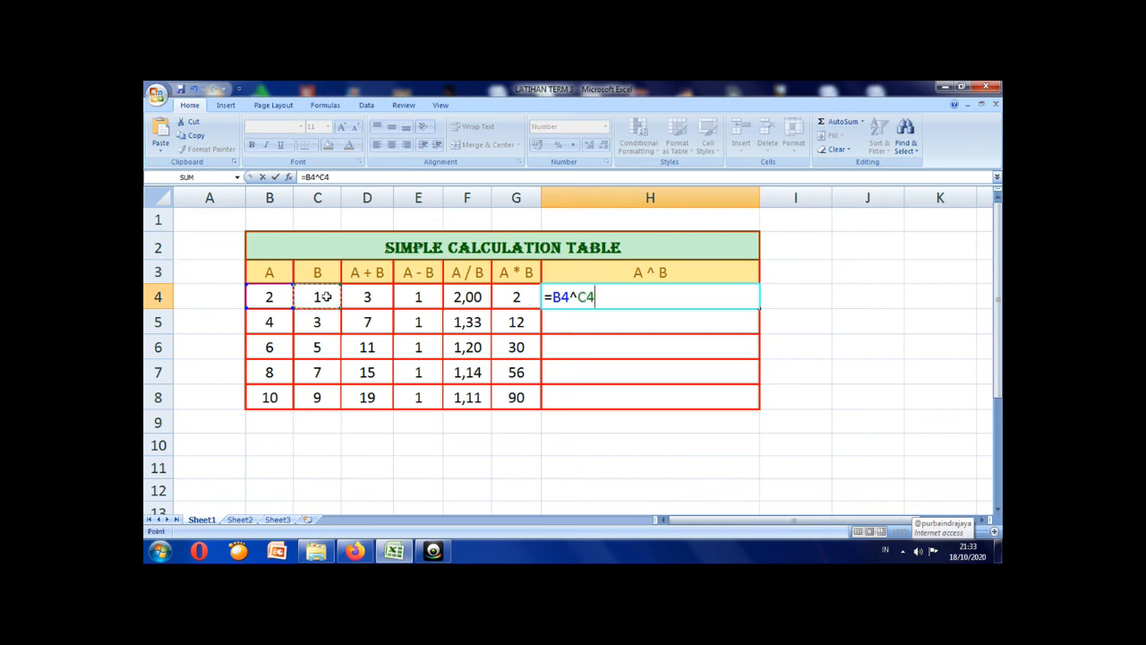
{"action": "key", "text": "Return"}
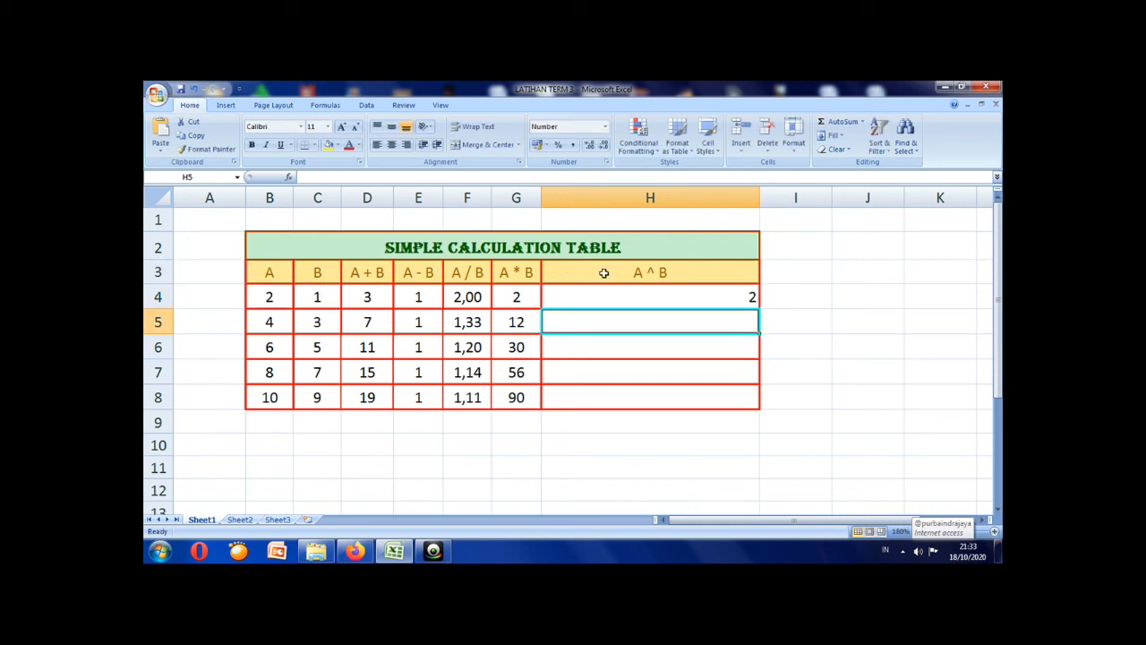
{"action": "left_click", "coordinate": [625, 297]}
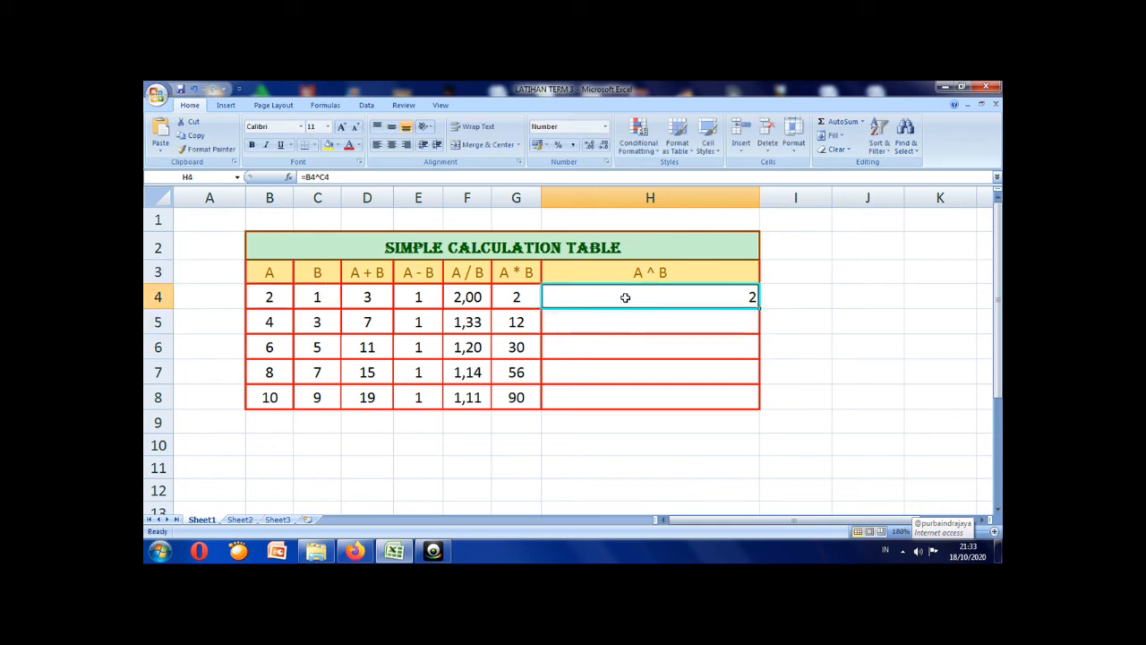
{"action": "double_click", "coordinate": [760, 309]}
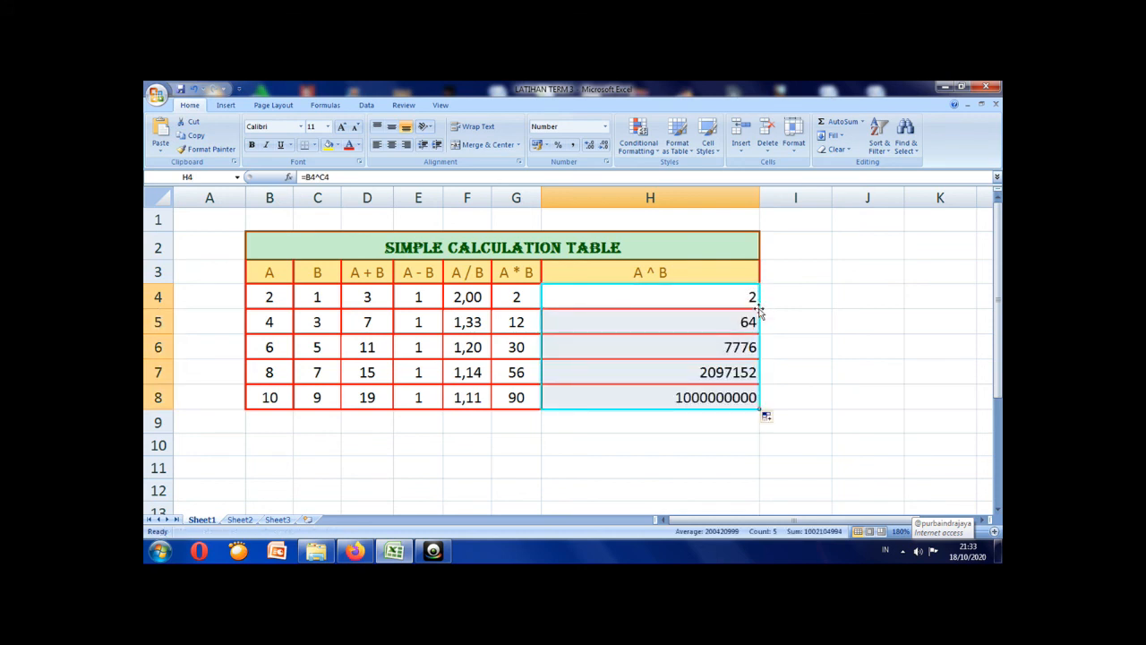
{"action": "left_click", "coordinate": [815, 321]}
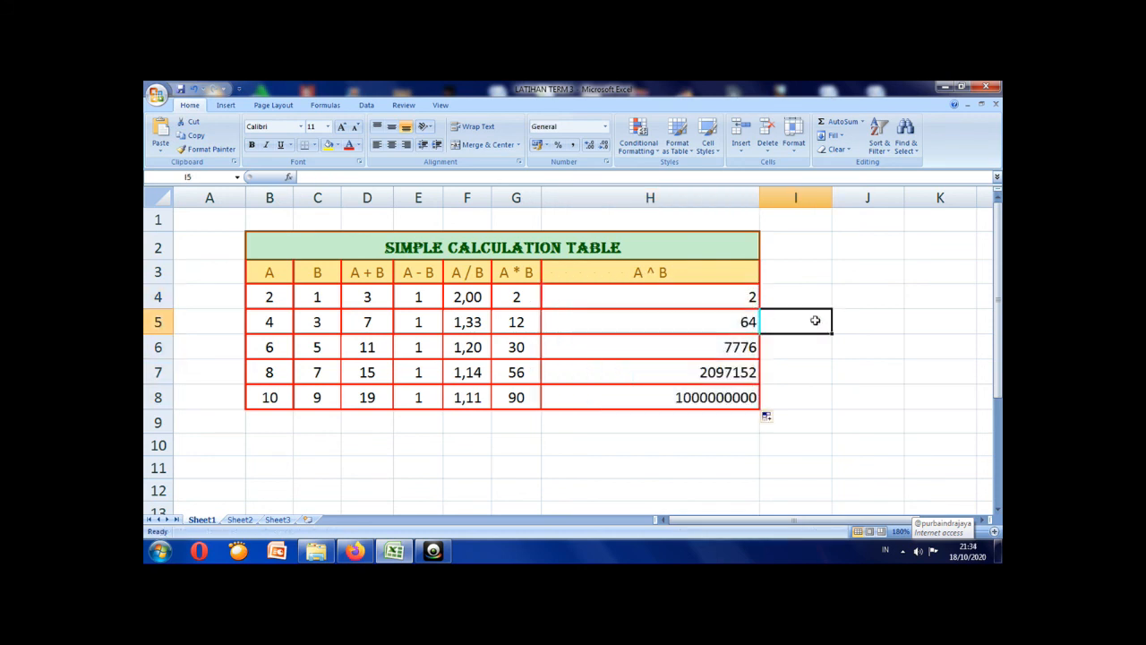
{"action": "left_click", "coordinate": [877, 320]}
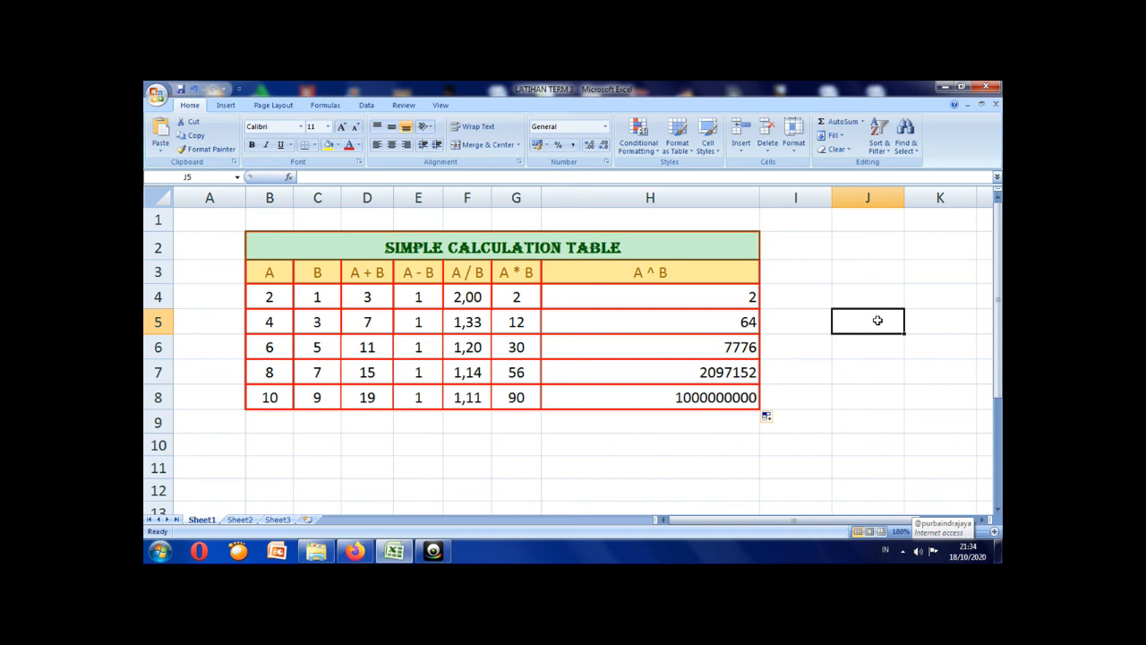
{"action": "left_click", "coordinate": [432, 551]}
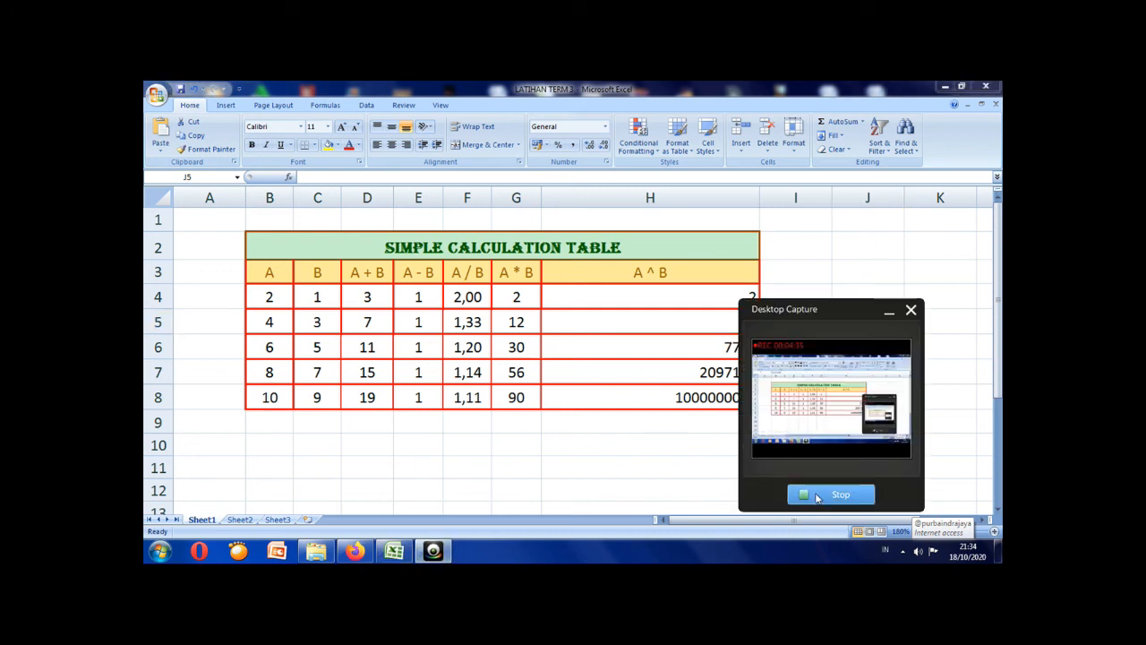